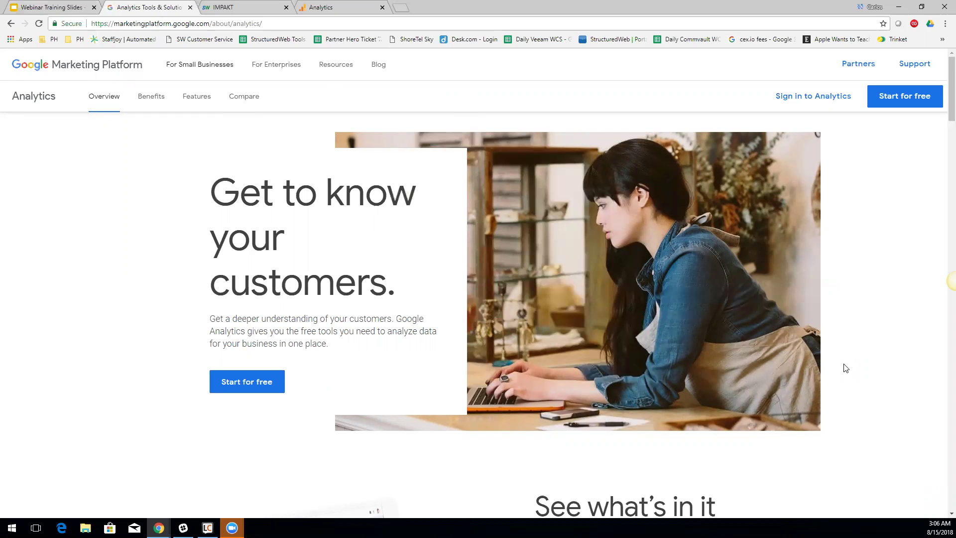
# Step: Start a free Google Analytics sign-up and review the New Account form, including its industry categories and data sharing settings
pyautogui.click(894, 103)
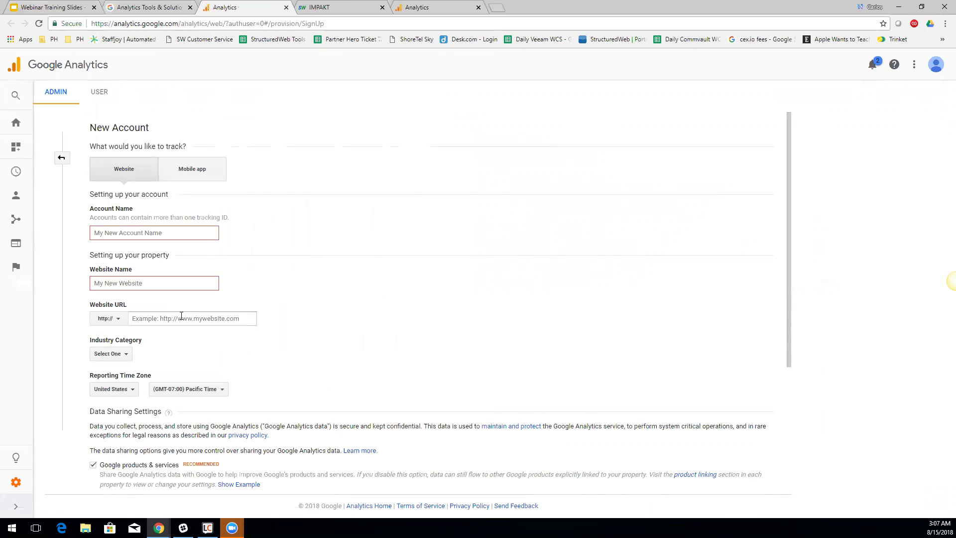
pyautogui.click(128, 354)
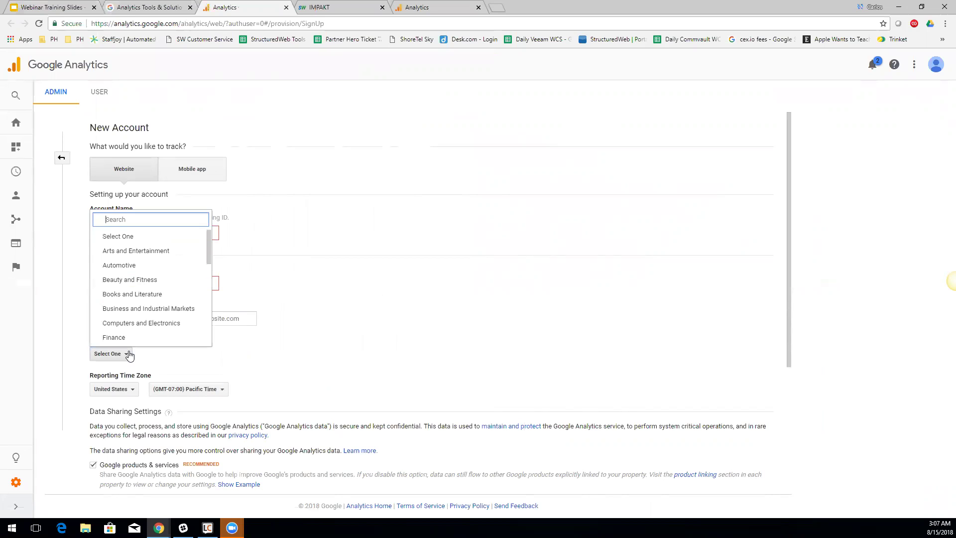
pyautogui.click(128, 354)
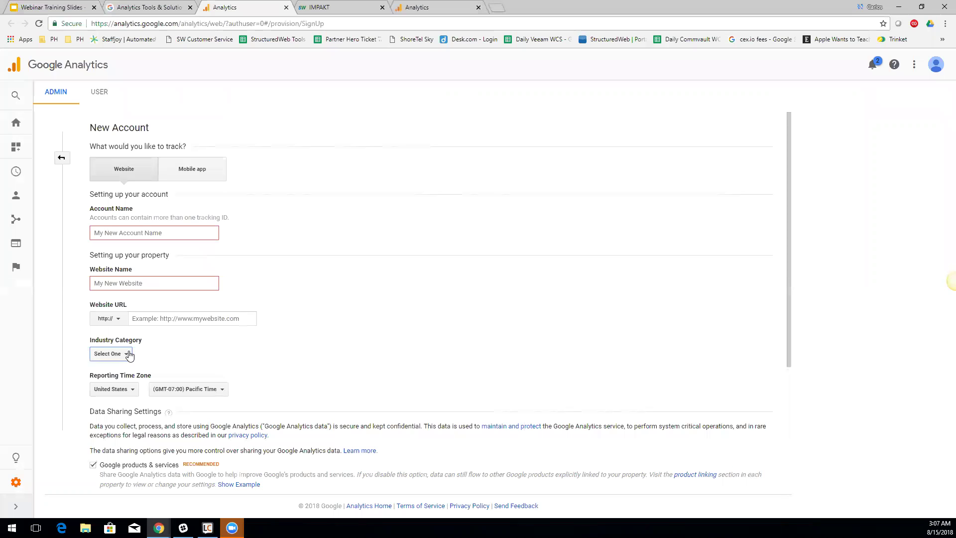
pyautogui.scroll(-2, 395, 314)
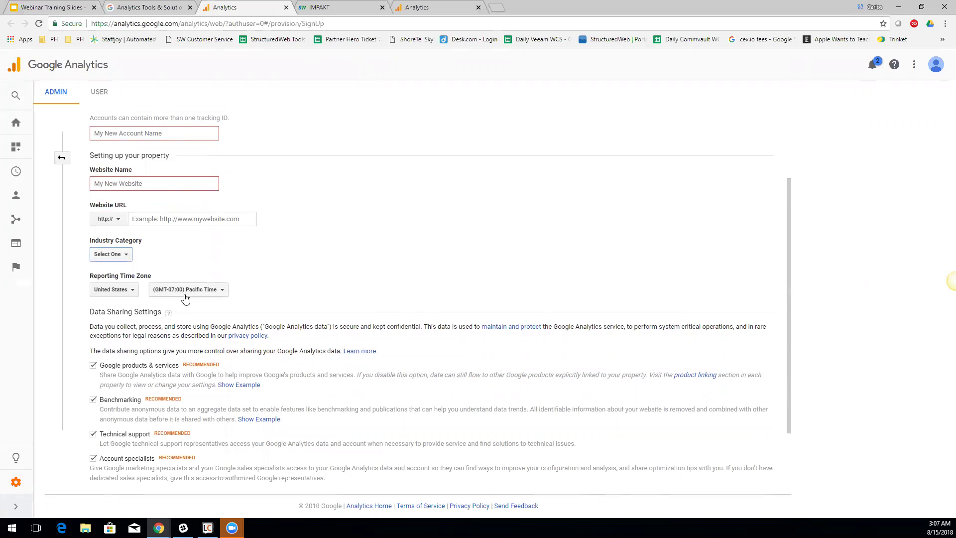
pyautogui.scroll(-2, 186, 298)
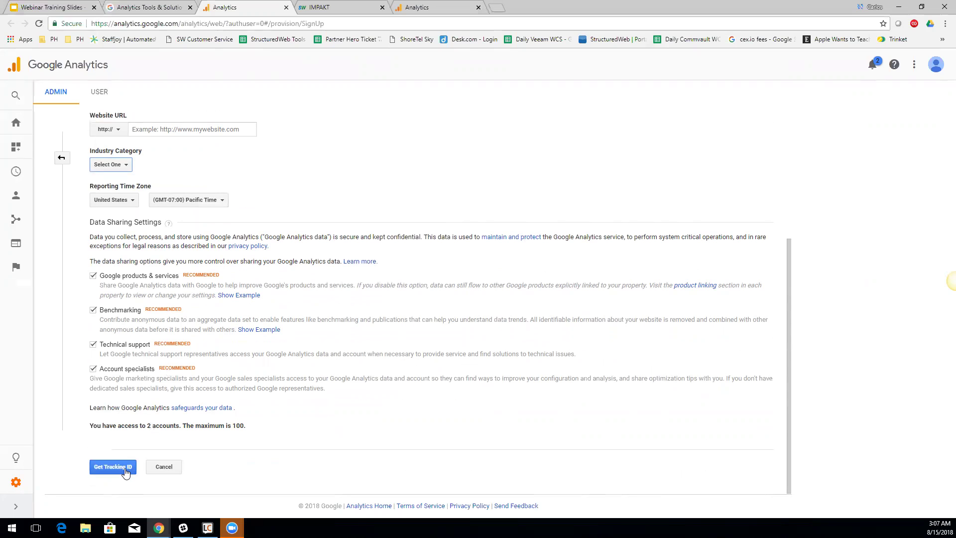
# Step: Select the tracking ID on the Webinar Training Series property's tracking code page
pyautogui.click(450, 9)
pyautogui.moveTo(451, 9); pyautogui.dragTo(257, 4)
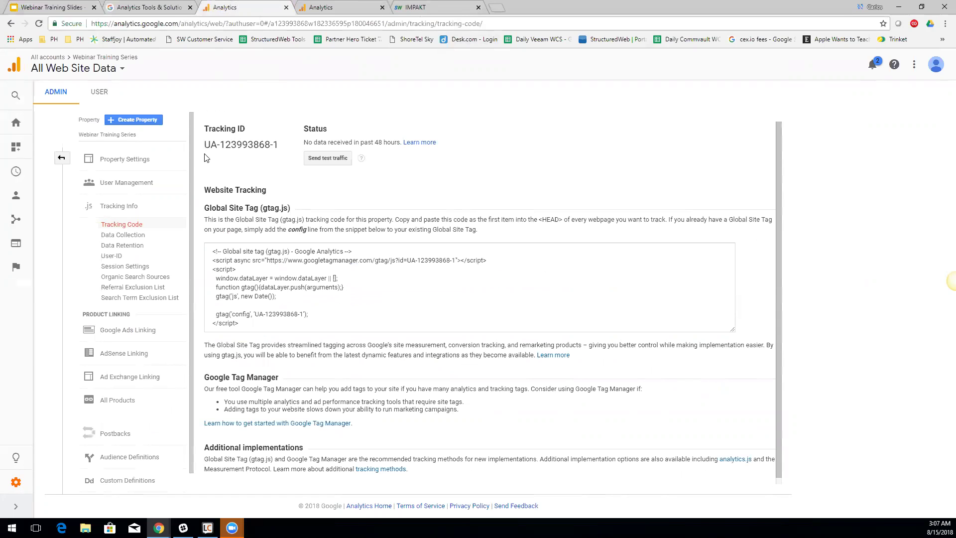
pyautogui.moveTo(205, 144); pyautogui.dragTo(282, 151)
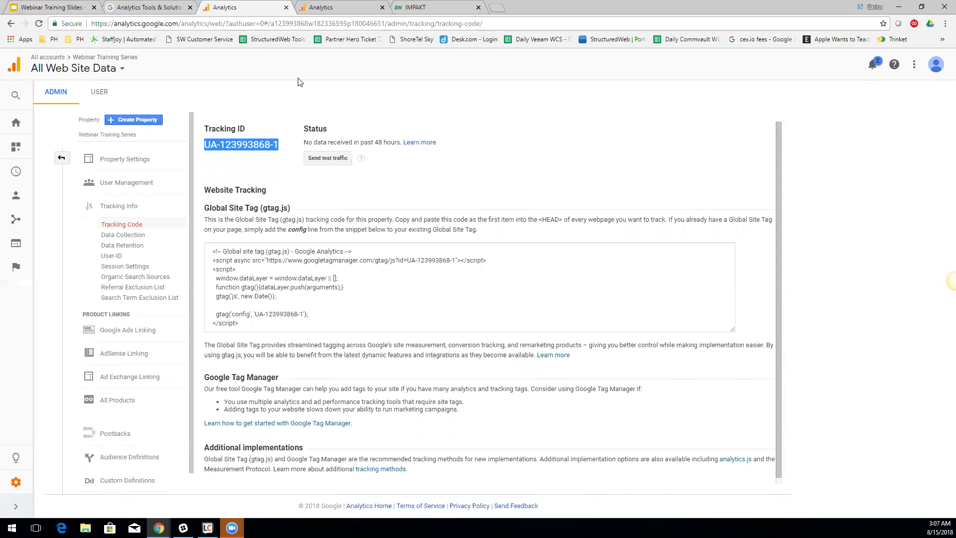
# Step: Switch to IMPAKT and open the Google Analytics ID setup for the domains in the Site Center
pyautogui.click(433, 13)
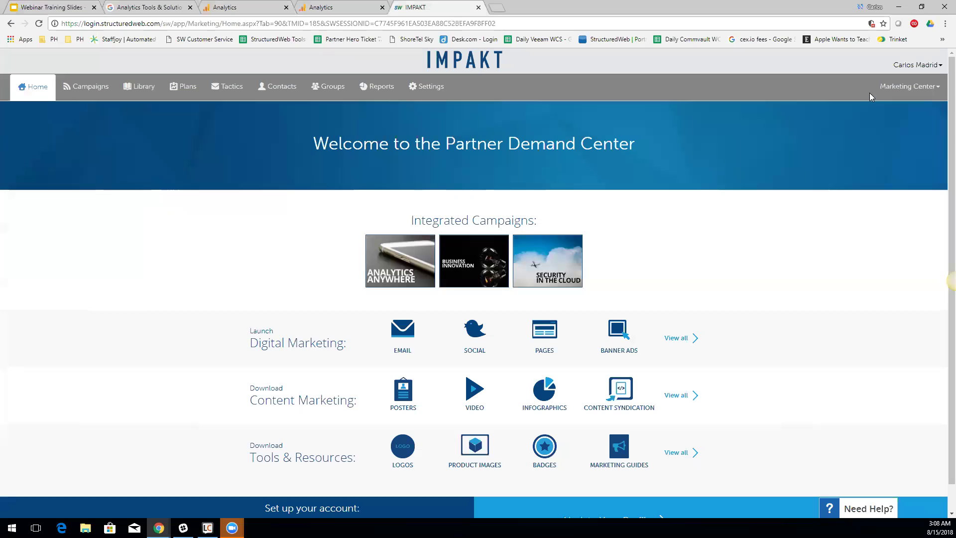
pyautogui.click(904, 89)
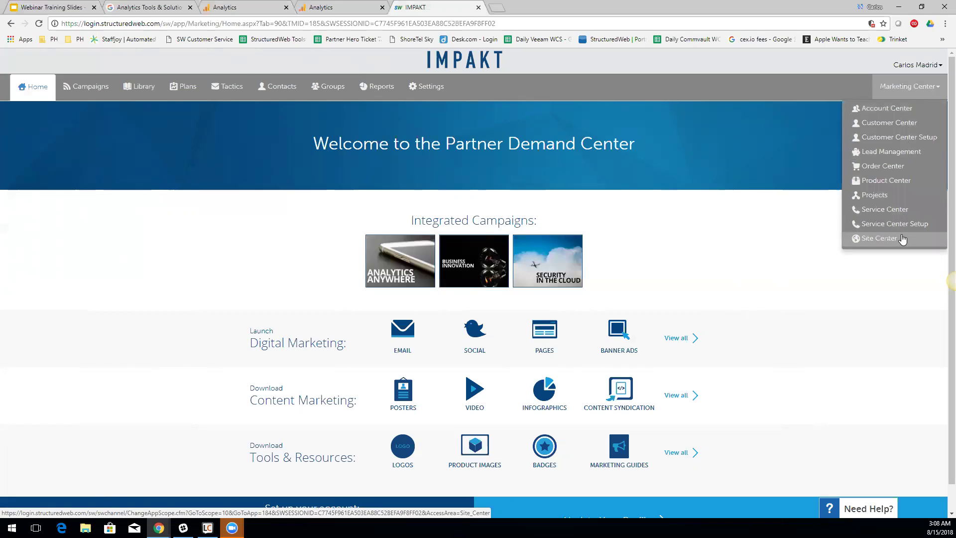
pyautogui.click(903, 239)
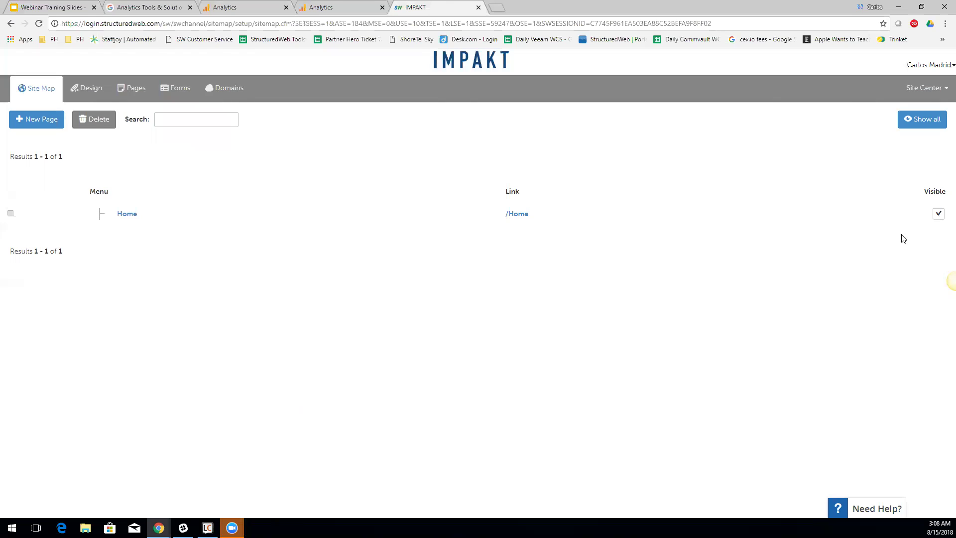
pyautogui.click(228, 91)
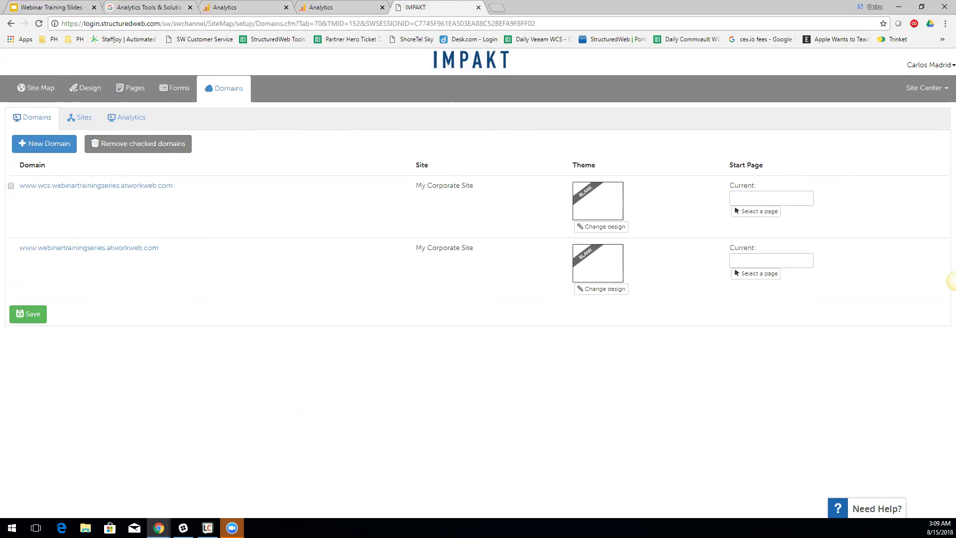
pyautogui.click(123, 120)
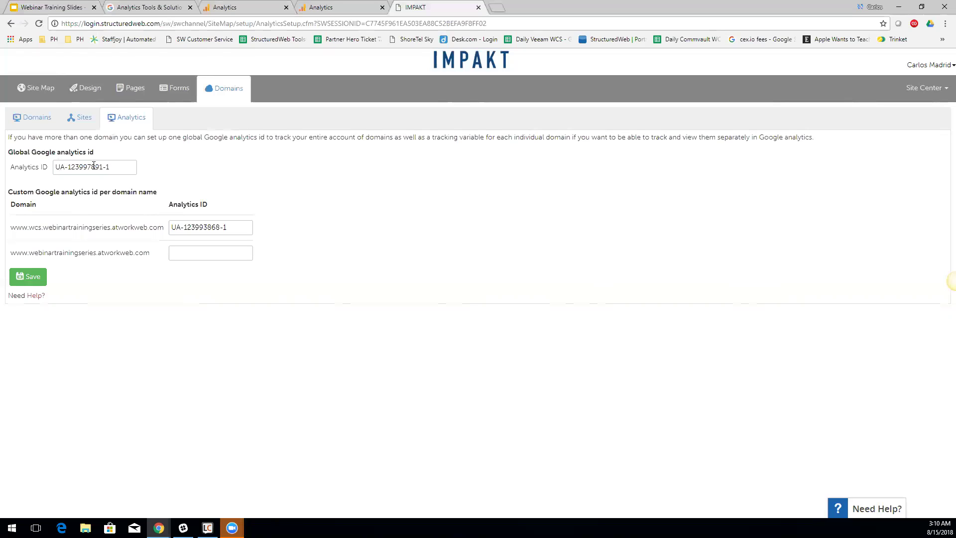
# Step: Examine the global Google Analytics ID set for the whole account of domains
pyautogui.click(57, 167)
pyautogui.moveTo(56, 167); pyautogui.dragTo(113, 168)
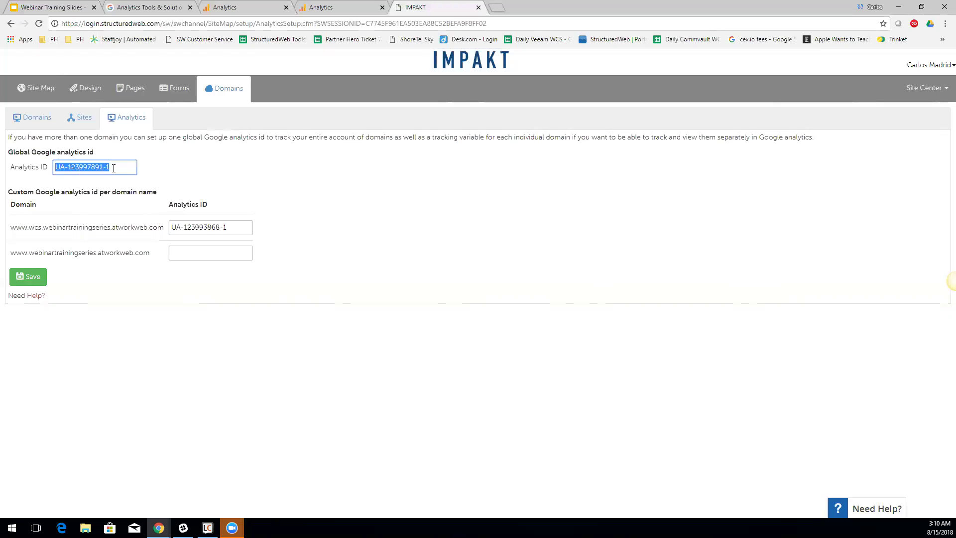
pyautogui.click(114, 168)
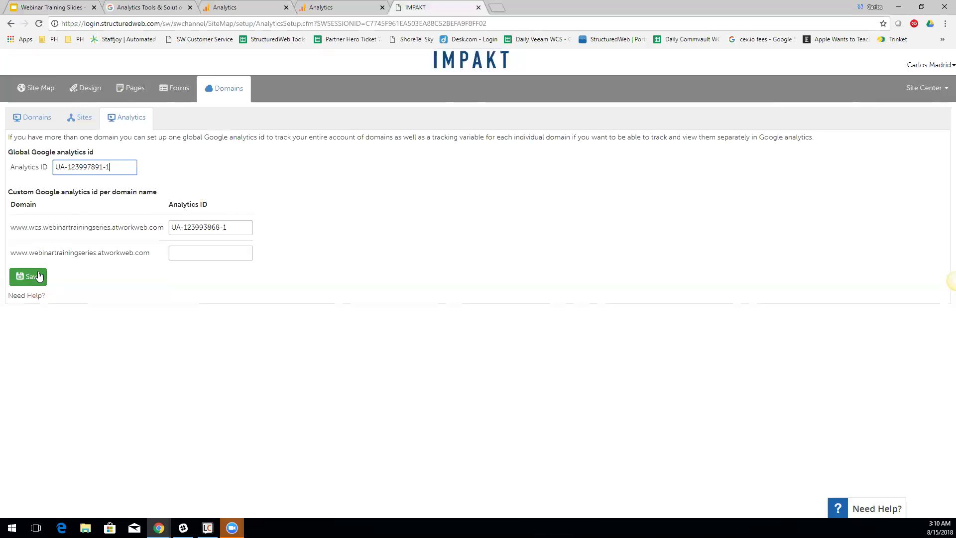
# Step: Review the New Account form and the Webinar Training Series tracking ID in Google Analytics, ending back in IMPAKT's Analytics setup
pyautogui.click(243, 6)
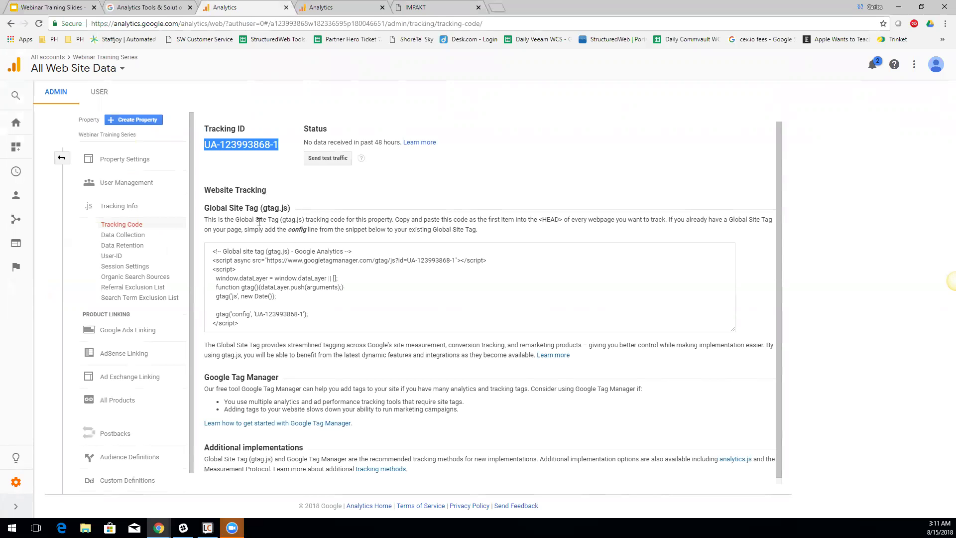
pyautogui.click(331, 9)
pyautogui.scroll(4, 147, 155)
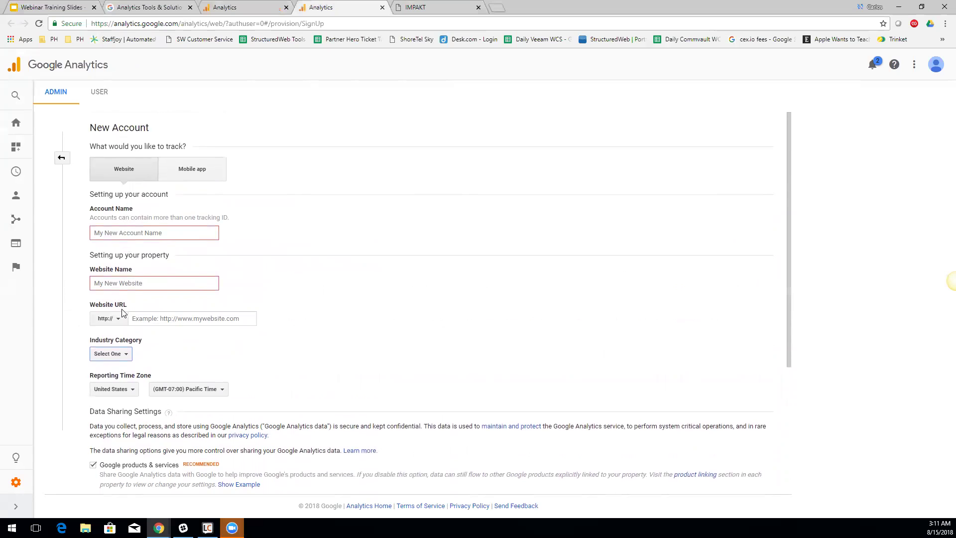
pyautogui.scroll(-4, 122, 314)
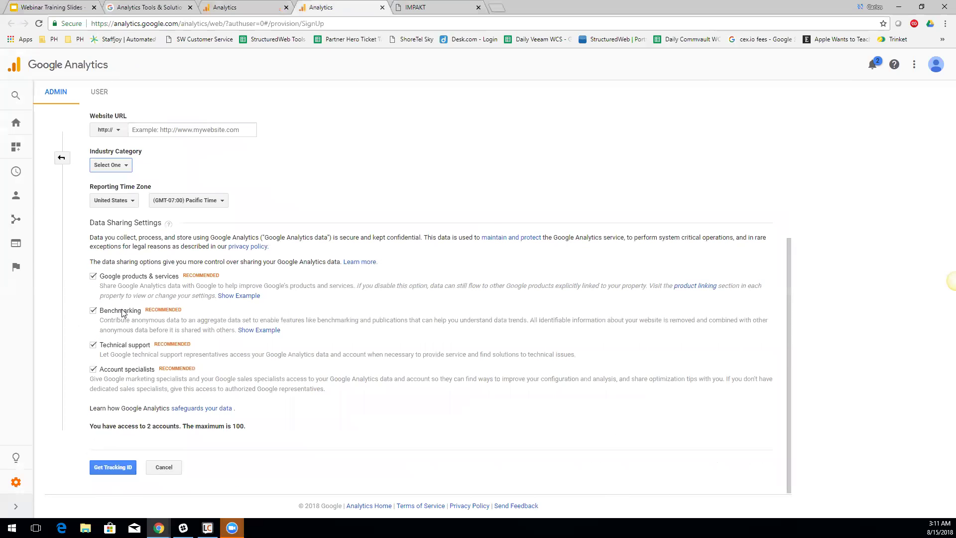
pyautogui.click(113, 471)
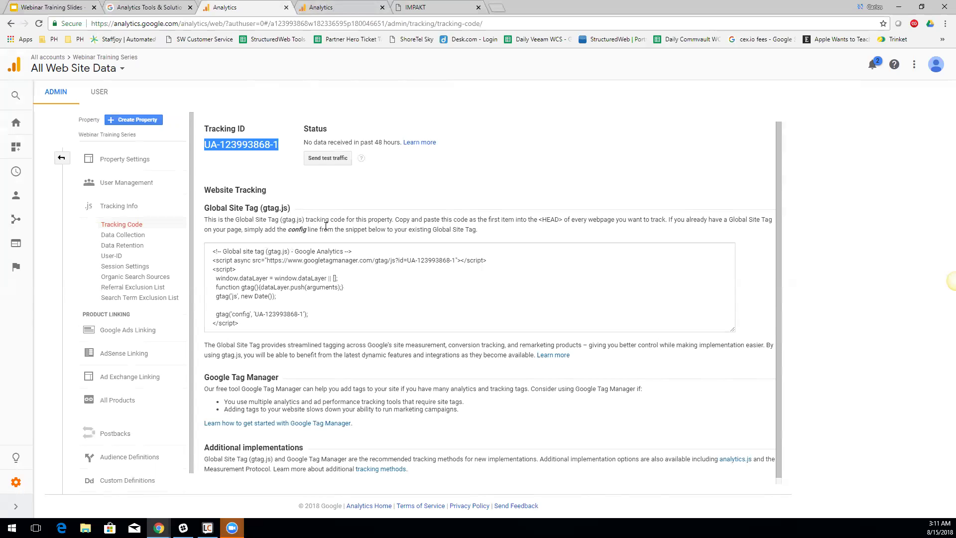
pyautogui.moveTo(205, 146); pyautogui.dragTo(278, 144)
pyautogui.click(424, 6)
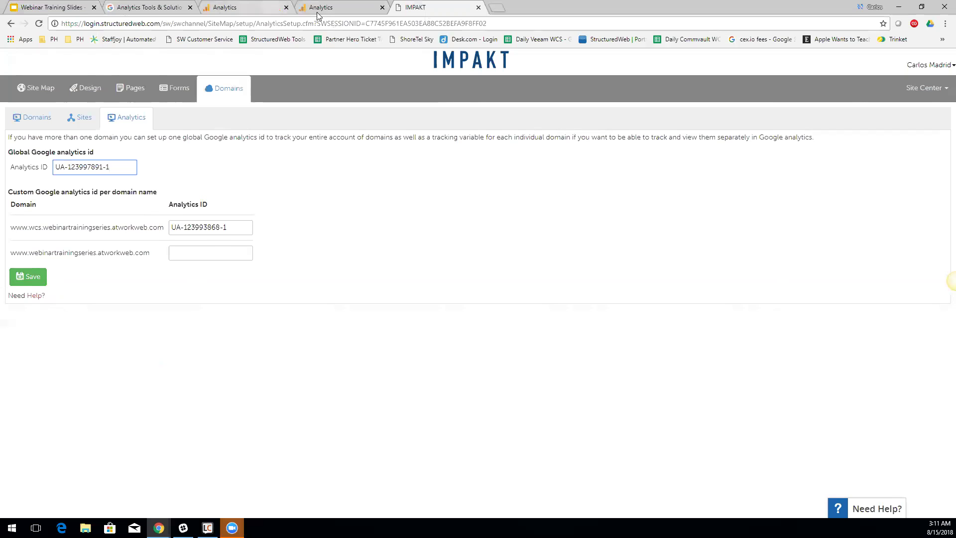
# Step: Return to the Google Analytics New Account form and go through its account name, website name and website URL fields
pyautogui.click(329, 8)
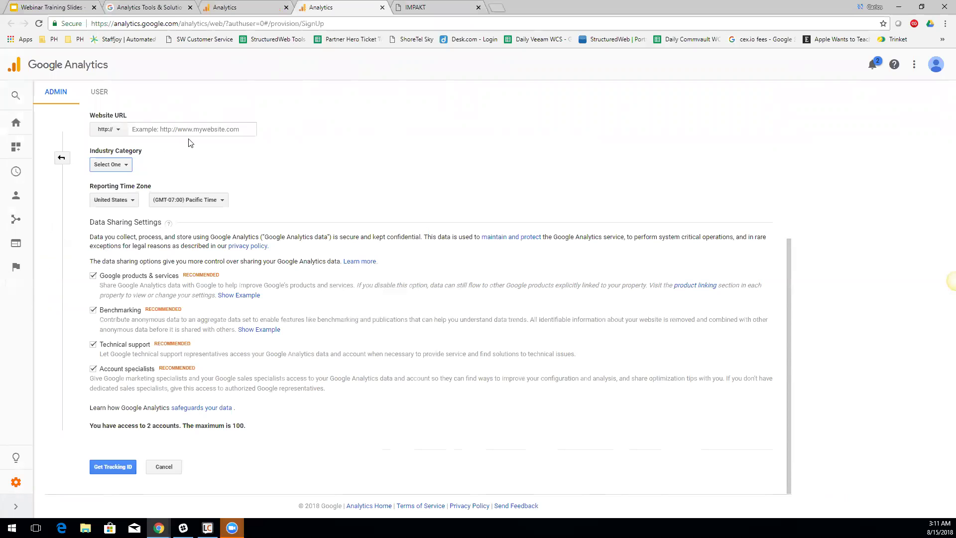
pyautogui.scroll(4, 131, 144)
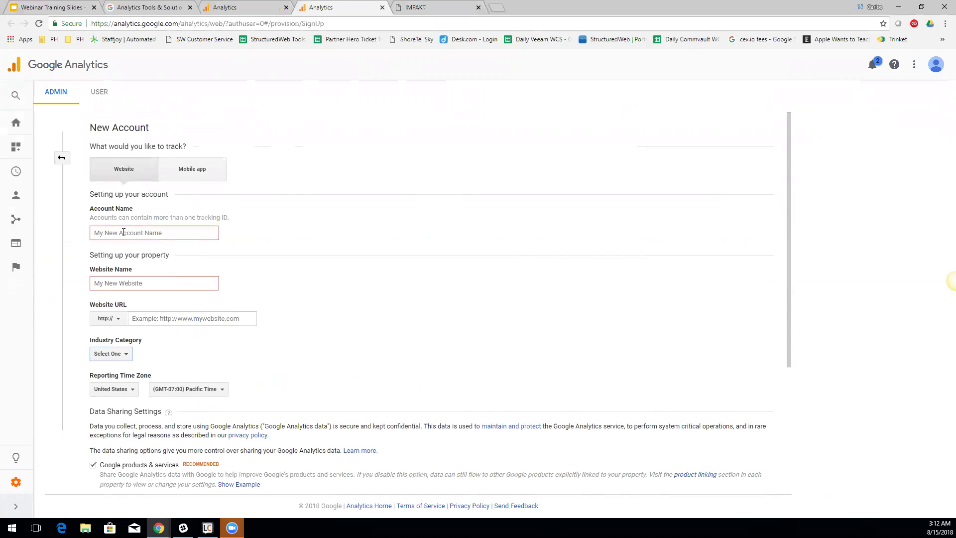
pyautogui.click(124, 232)
pyautogui.click(130, 284)
pyautogui.click(147, 328)
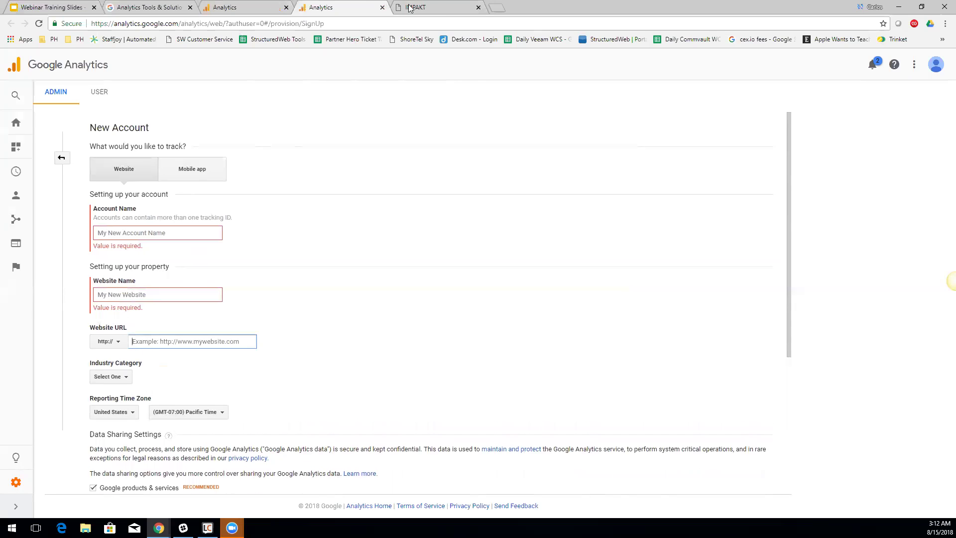
pyautogui.click(437, 7)
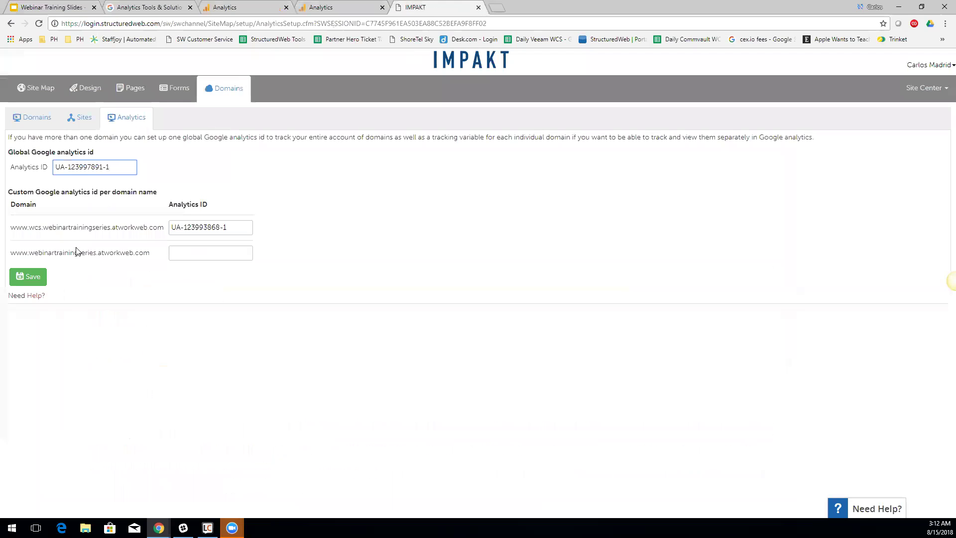
pyautogui.click(11, 226)
pyautogui.moveTo(11, 227); pyautogui.dragTo(162, 227)
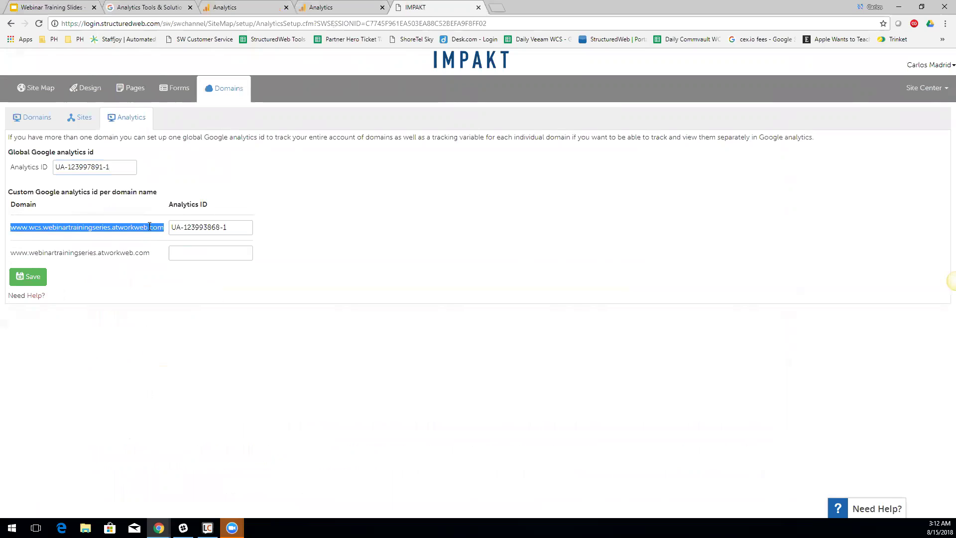
pyautogui.click(341, 10)
pyautogui.click(133, 233)
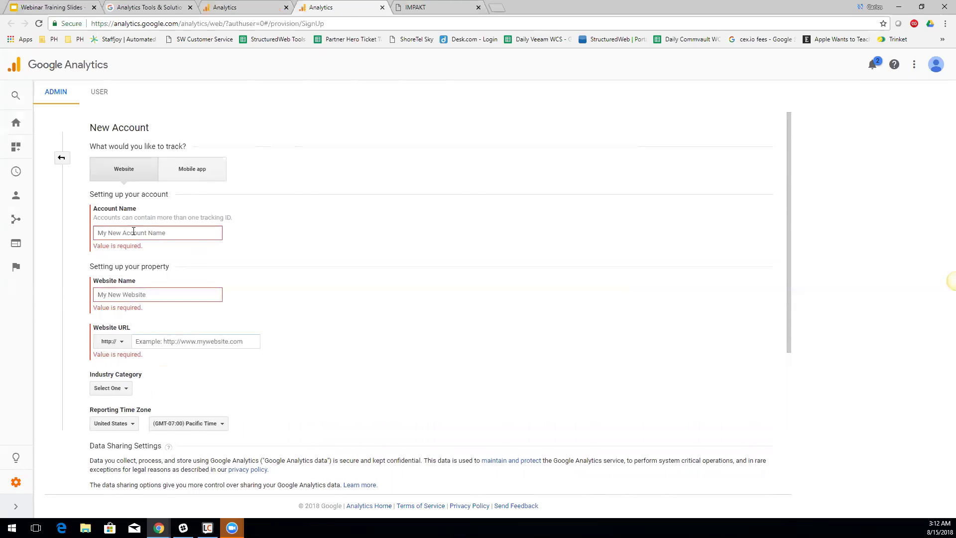
pyautogui.click(120, 293)
pyautogui.click(145, 343)
pyautogui.hotkey('ctrl', 'v')
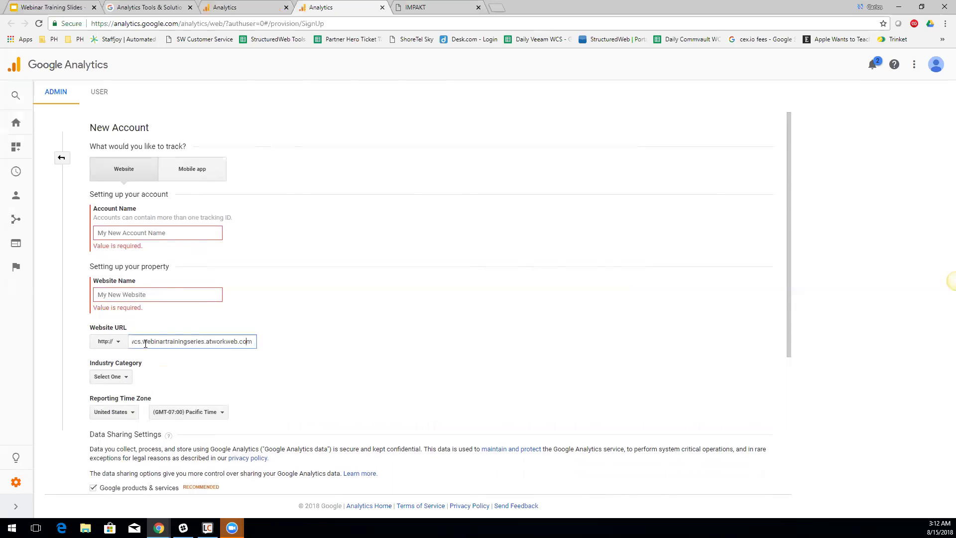
pyautogui.press('Home')
# Step: Set the industry category to Computers and Electronics and check the country and time zone choices for reporting
pyautogui.click(128, 381)
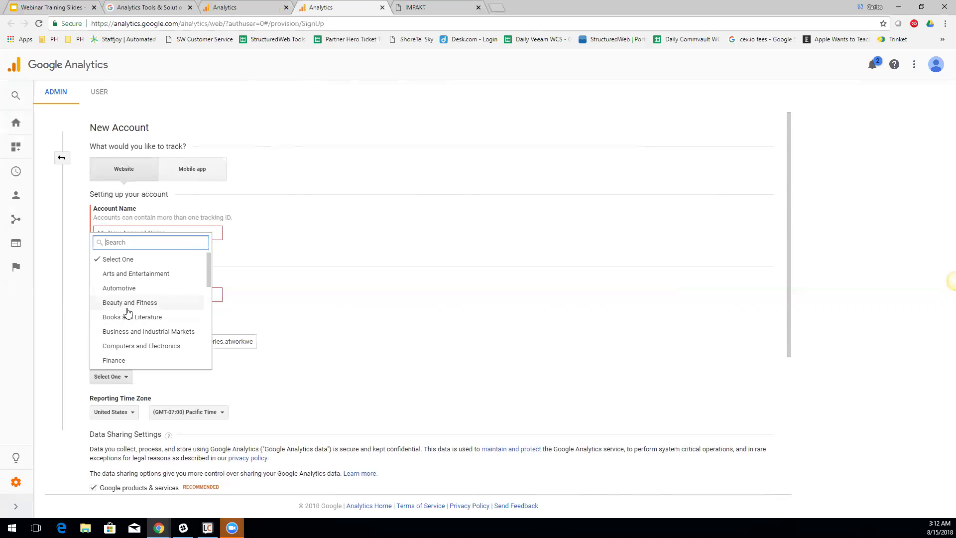
pyautogui.click(148, 345)
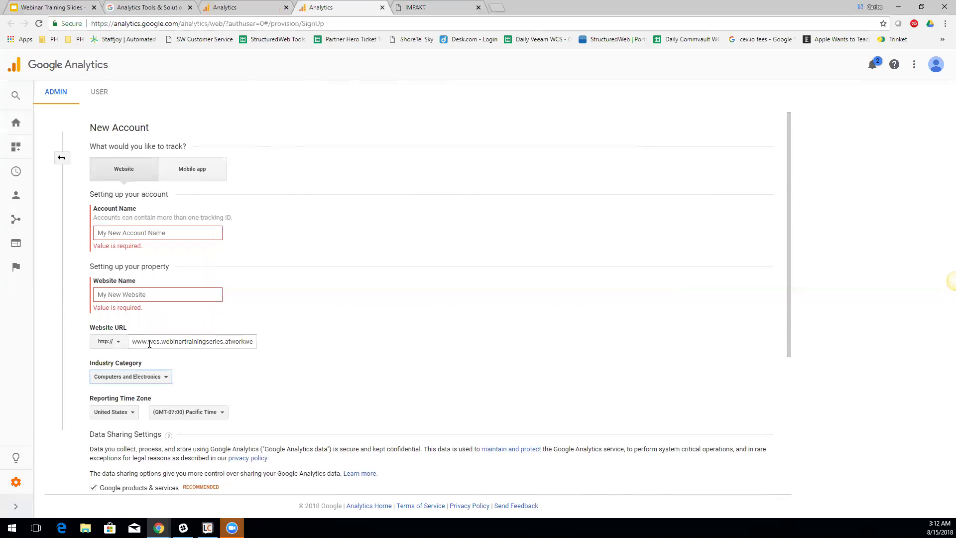
pyautogui.scroll(-2, 150, 344)
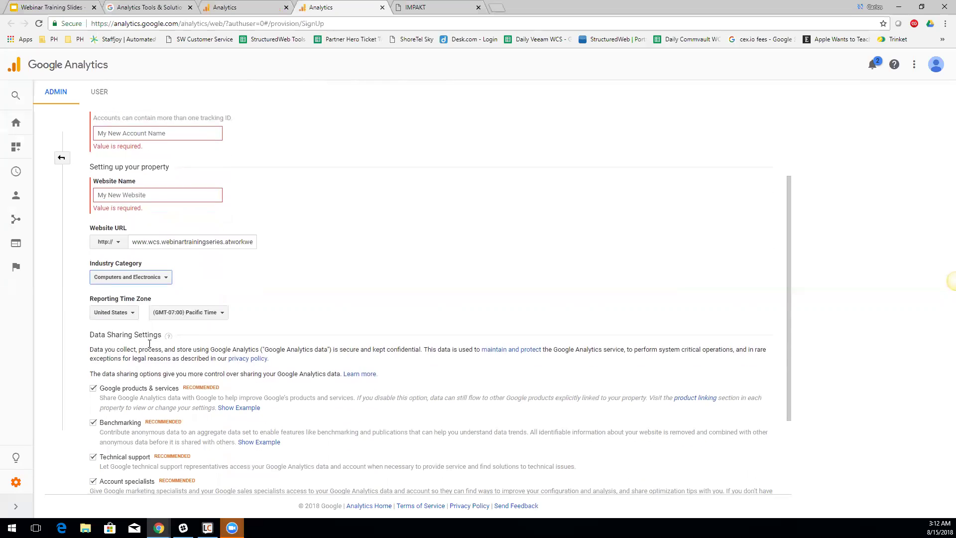
pyautogui.click(134, 314)
pyautogui.click(134, 315)
pyautogui.click(225, 317)
pyautogui.click(225, 316)
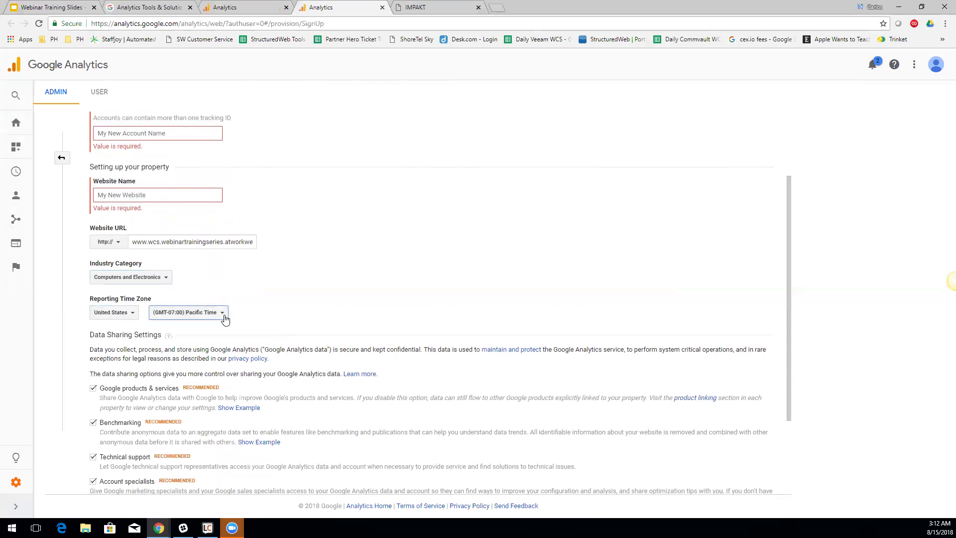
pyautogui.scroll(-2, 225, 319)
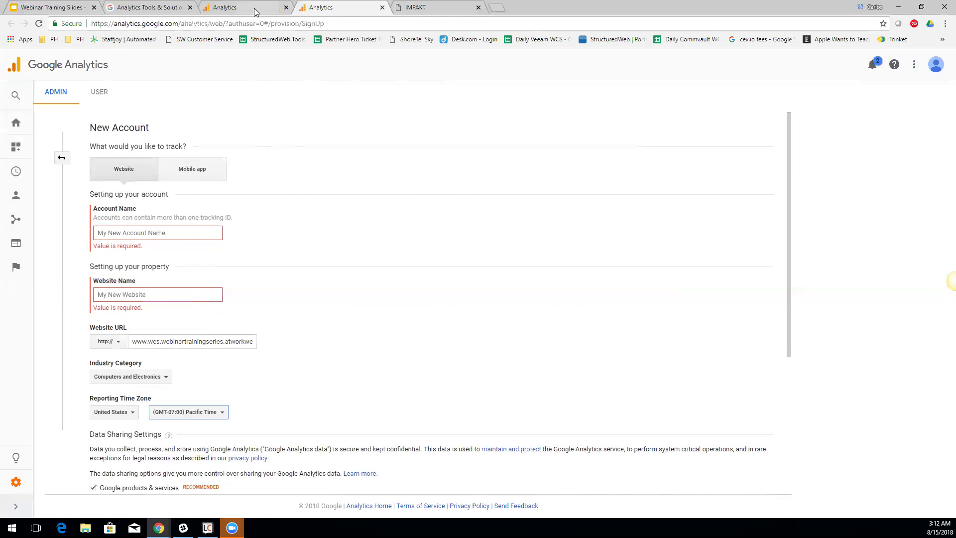
# Step: Compare the tracking ID in Google Analytics with the per-domain Analytics ID in IMPAKT
pyautogui.click(254, 8)
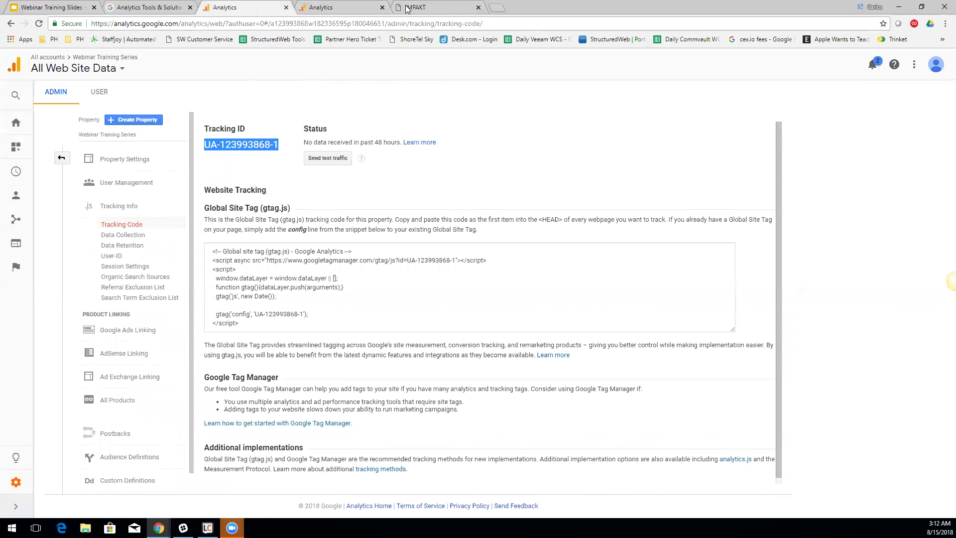
pyautogui.click(437, 8)
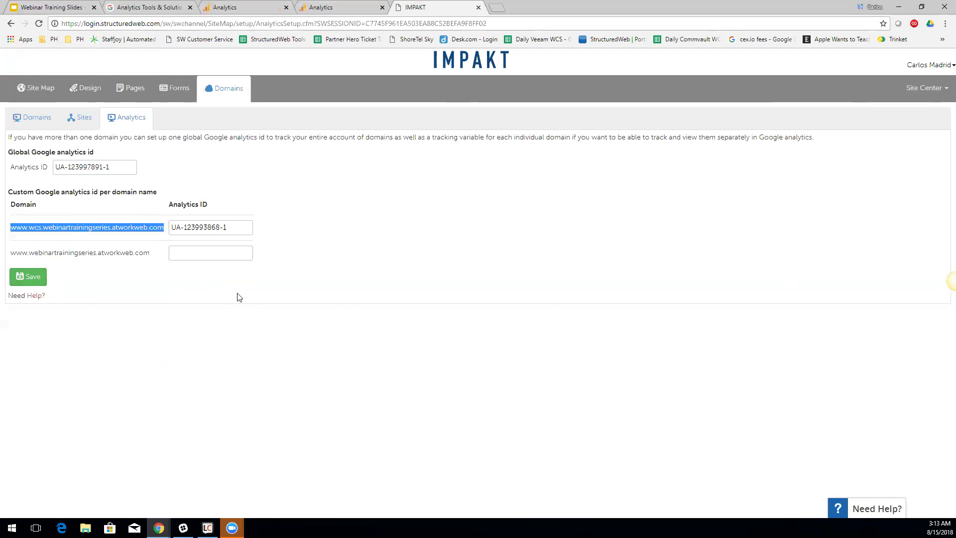
pyautogui.click(329, 11)
pyautogui.click(265, 6)
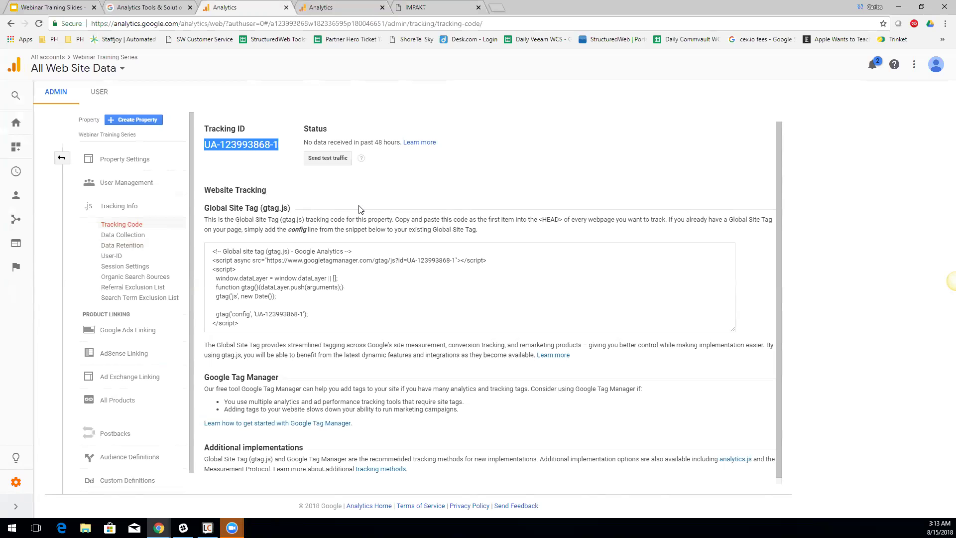
# Step: Switch to the Webinar Training Slides in Google Slides and present the Additional Help slide
pyautogui.click(62, 9)
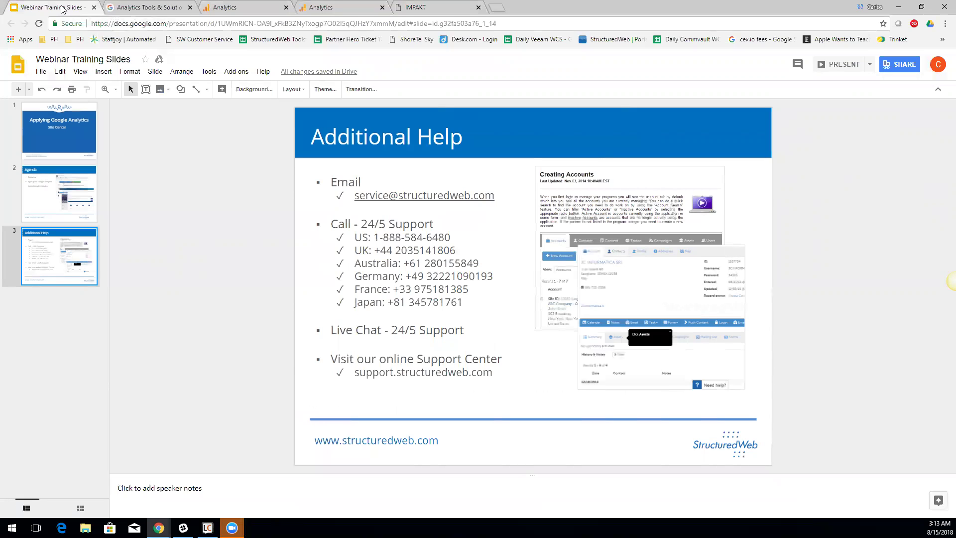
pyautogui.click(833, 64)
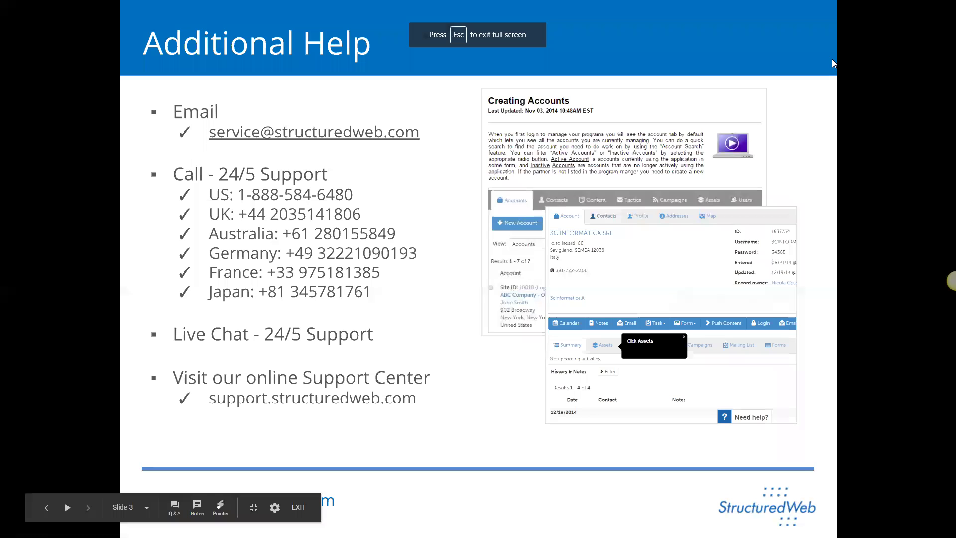